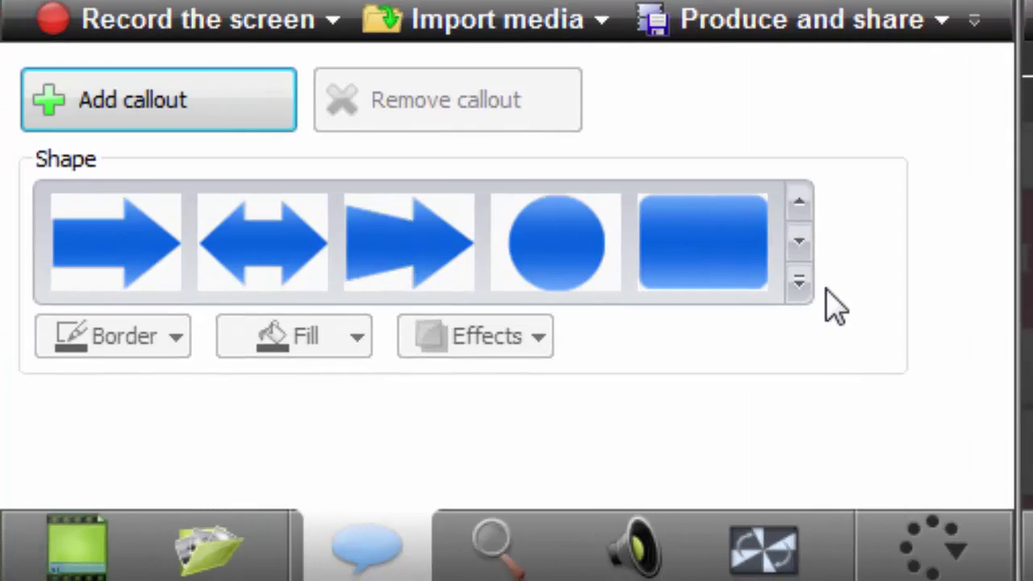
# Browse the callout shapes and add a Spotlight callout at the playhead.
pyautogui.click(798, 240)
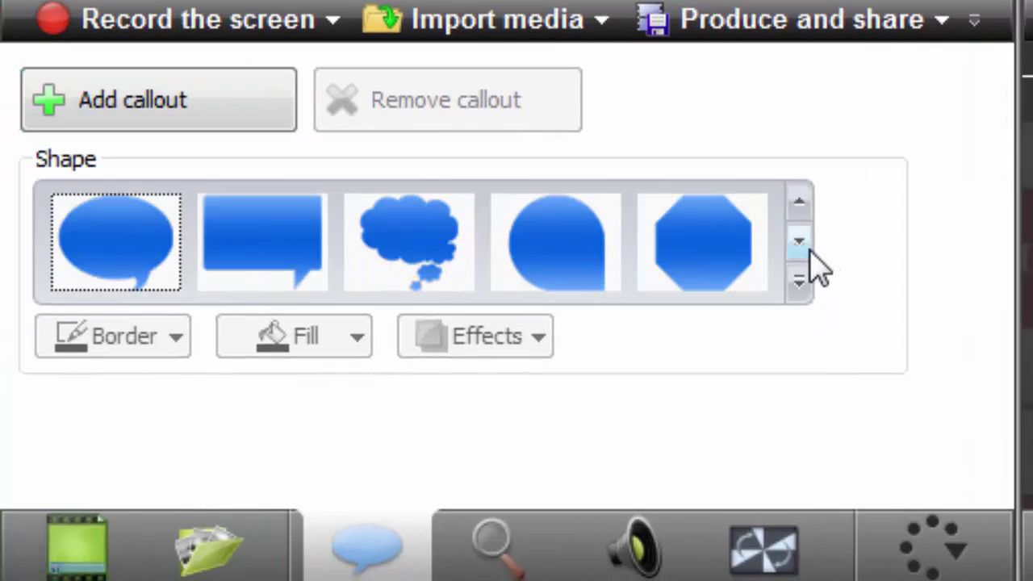
pyautogui.click(807, 246)
pyautogui.click(801, 239)
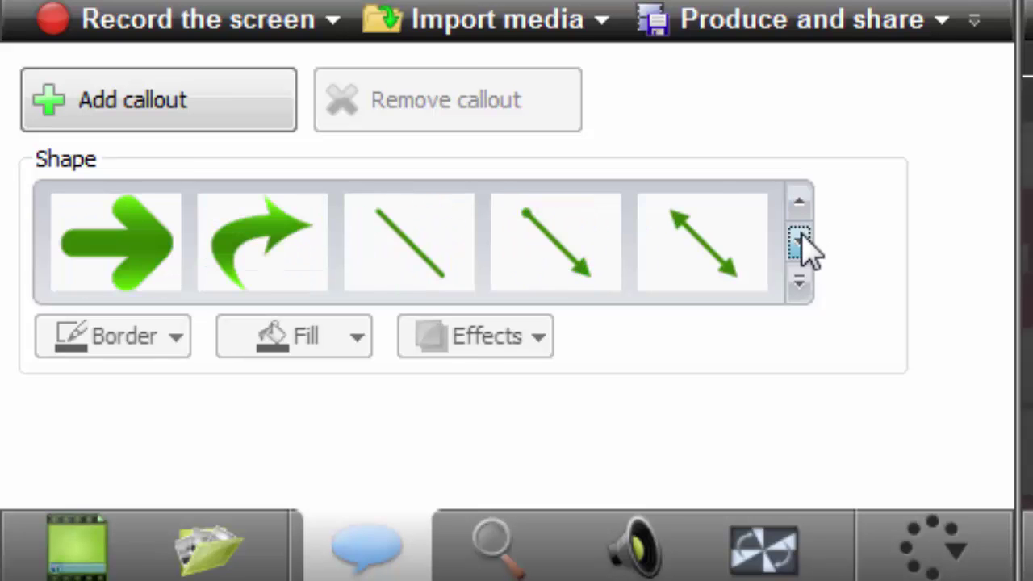
pyautogui.click(800, 202)
pyautogui.click(802, 235)
pyautogui.click(802, 236)
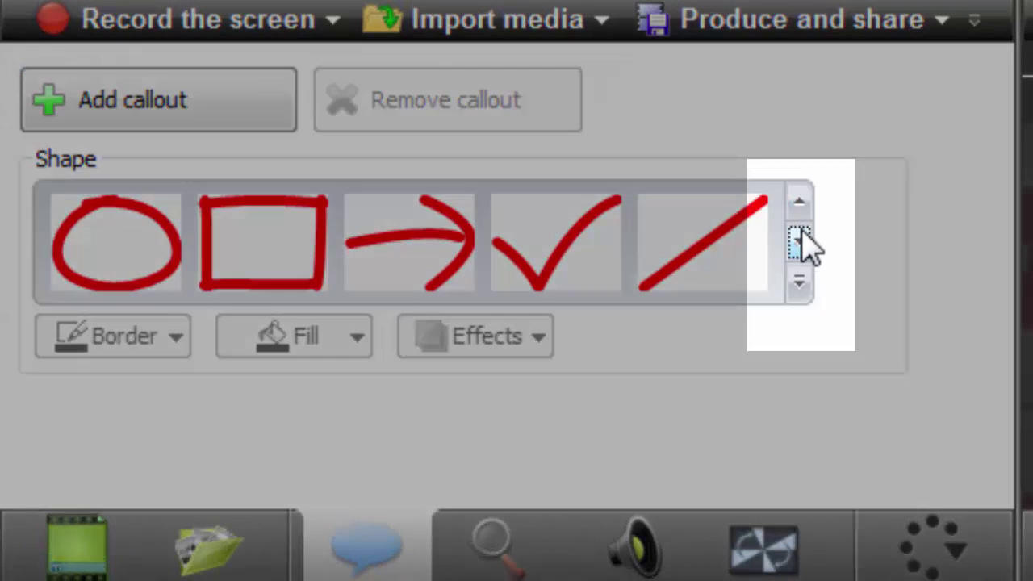
pyautogui.click(801, 235)
pyautogui.click(801, 238)
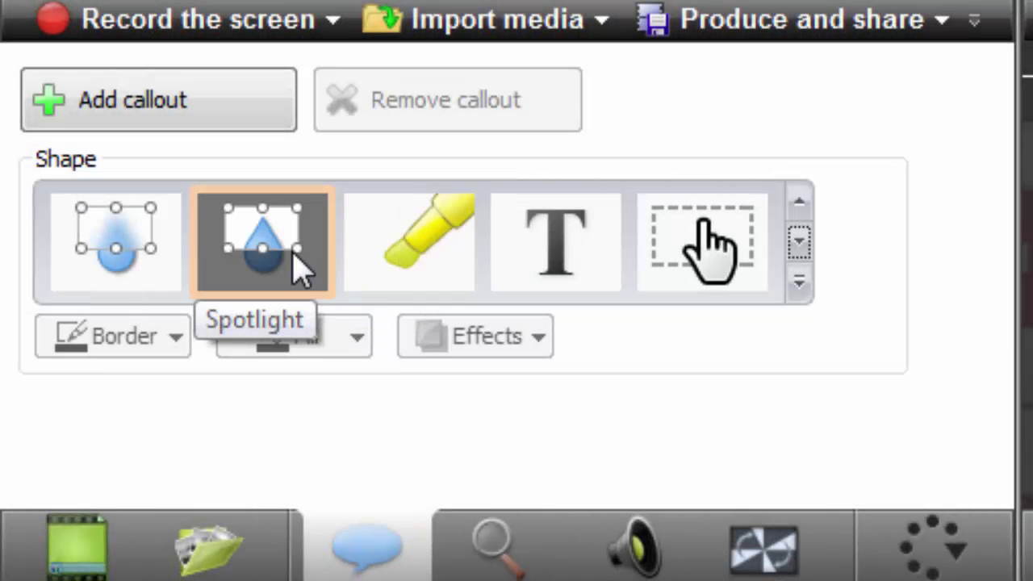
pyautogui.click(297, 265)
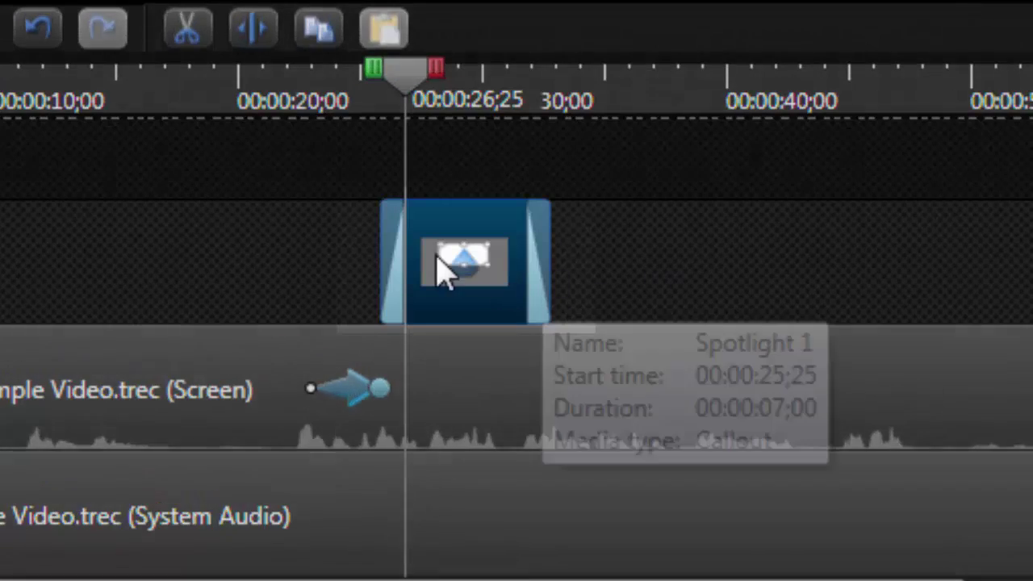
# Select the Spotlight callout on the timeline and set its intensity to 56%.
pyautogui.click(442, 270)
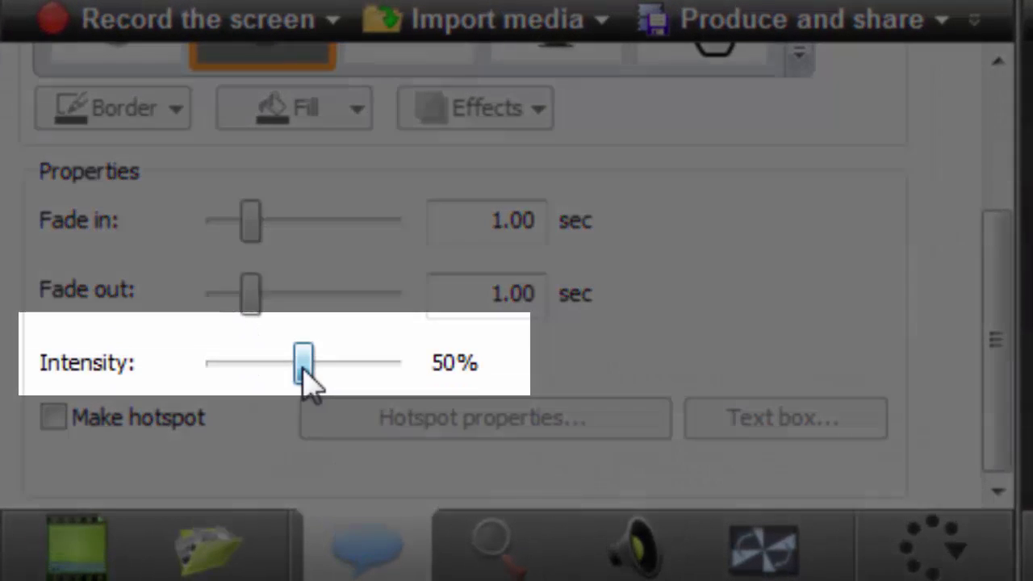
pyautogui.moveTo(305, 370)
pyautogui.mouseDown()
pyautogui.moveTo(272, 369)
pyautogui.moveTo(313, 369)
pyautogui.mouseUp()
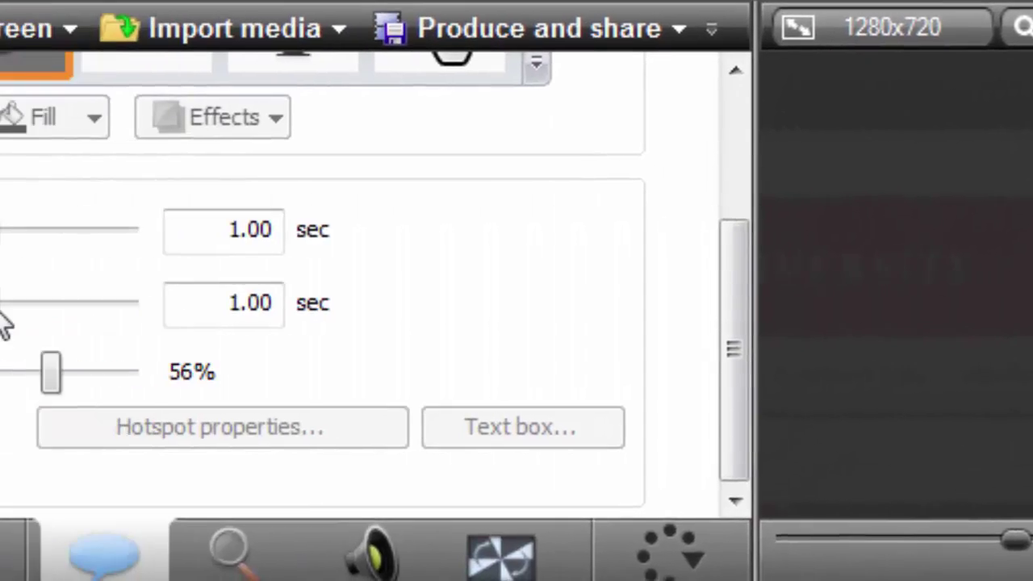
pyautogui.moveTo(250, 300); pyautogui.dragTo(264, 322)
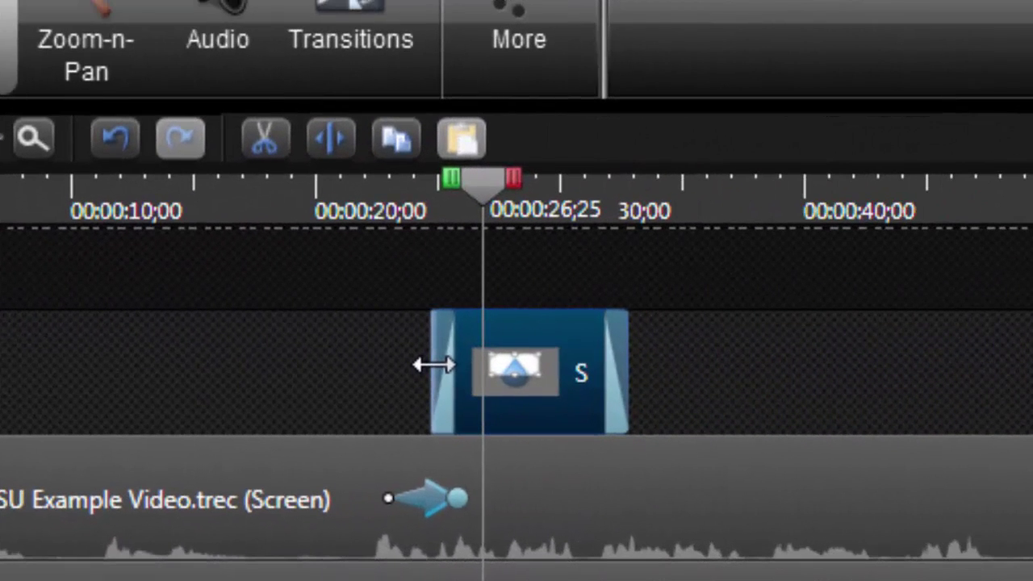
# Stretch the Spotlight callout's start on the timeline back to 00:00:08;20.
pyautogui.moveTo(434, 364); pyautogui.dragTo(41, 363)
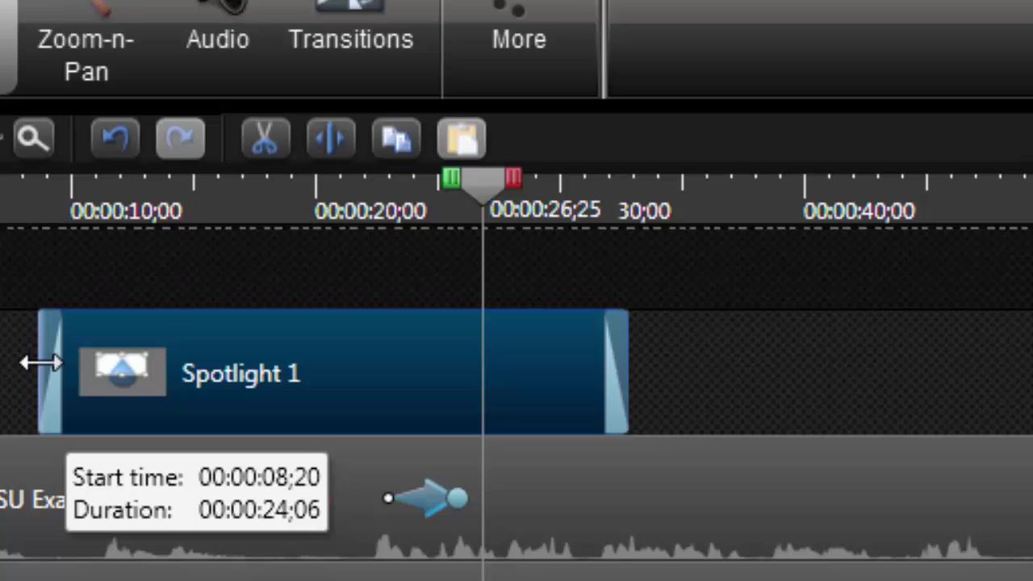
pyautogui.moveTo(40, 363); pyautogui.dragTo(40, 363)
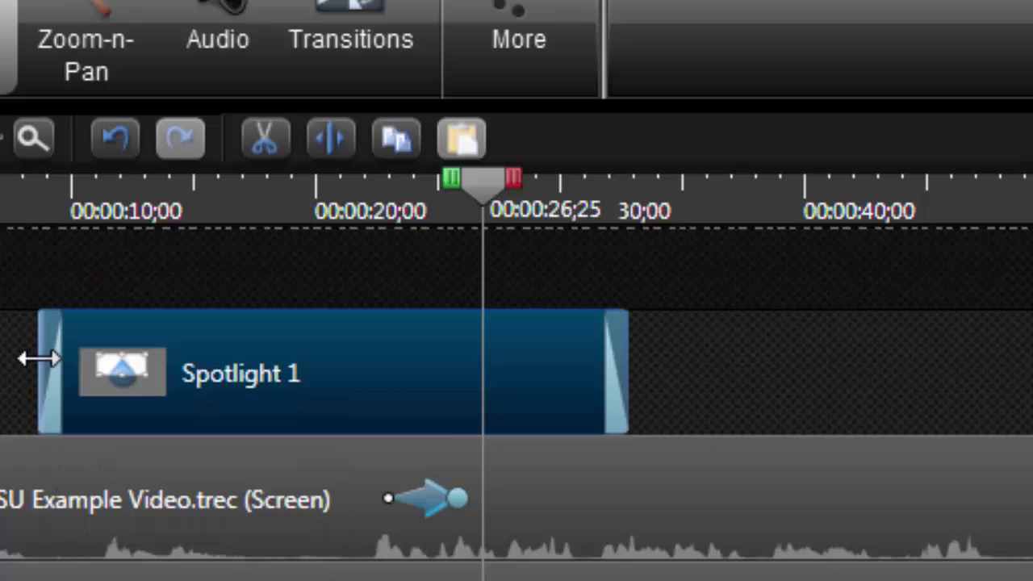
pyautogui.moveTo(625, 374)
pyautogui.mouseDown()
pyautogui.moveTo(854, 360)
pyautogui.moveTo(630, 355)
pyautogui.mouseUp()
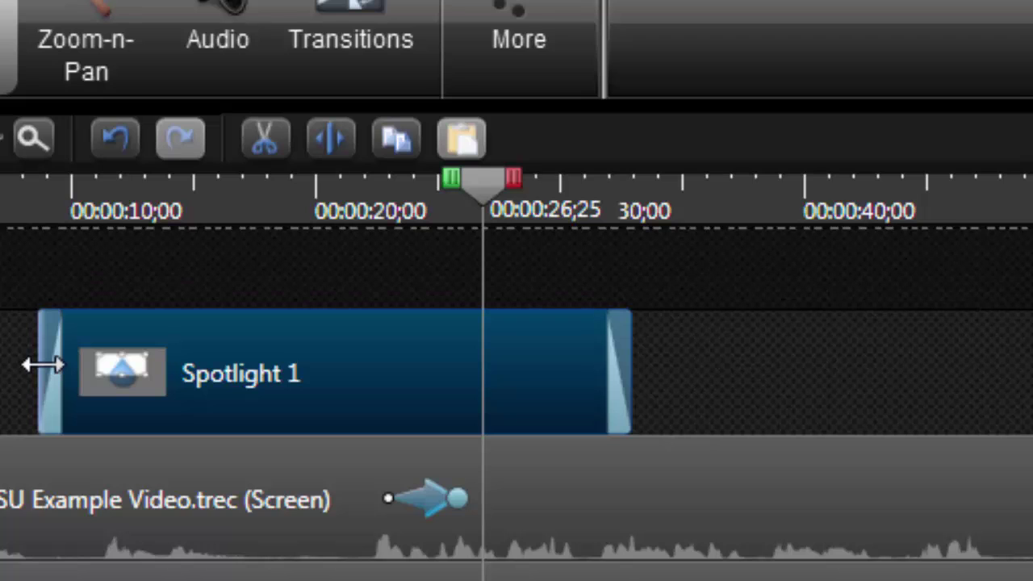
# Trim the Spotlight callout to start at 00:00:26;25 and last 00:00:04;14.
pyautogui.moveTo(42, 365); pyautogui.dragTo(499, 363)
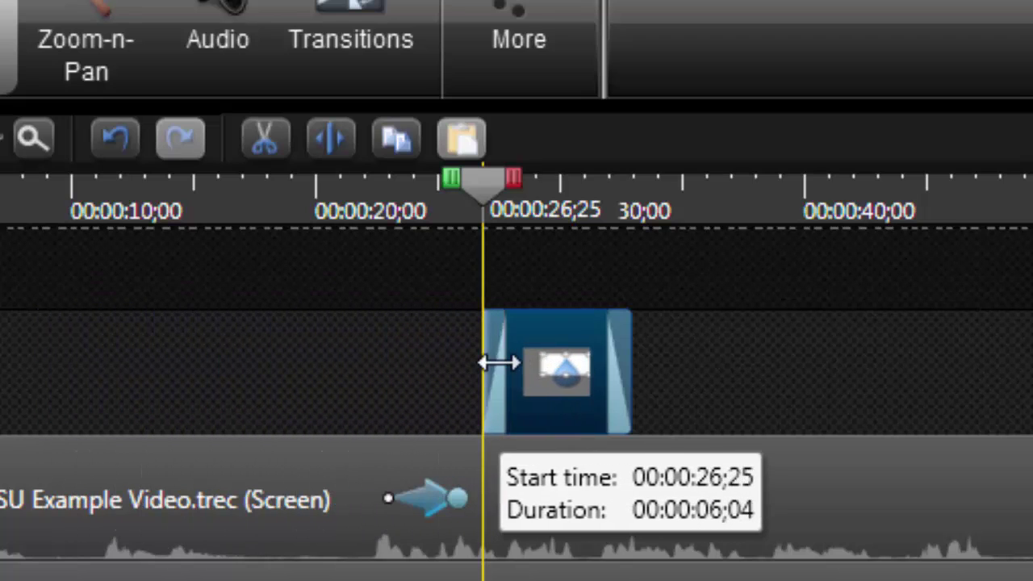
pyautogui.moveTo(628, 356); pyautogui.dragTo(587, 361)
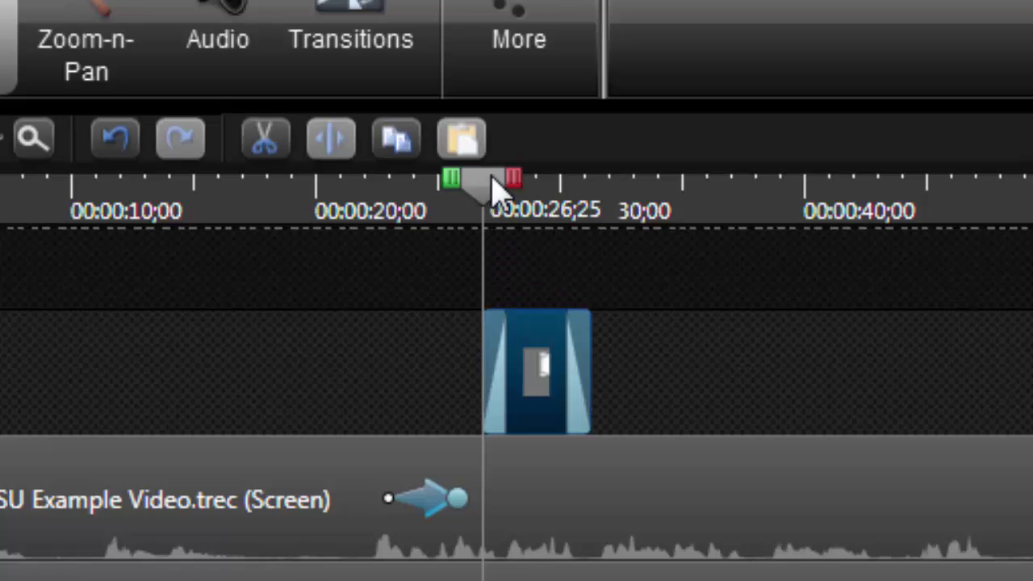
# Place the playhead at 00:00:26;15 and move the Spotlight callout so it starts there.
pyautogui.moveTo(492, 192); pyautogui.dragTo(484, 191)
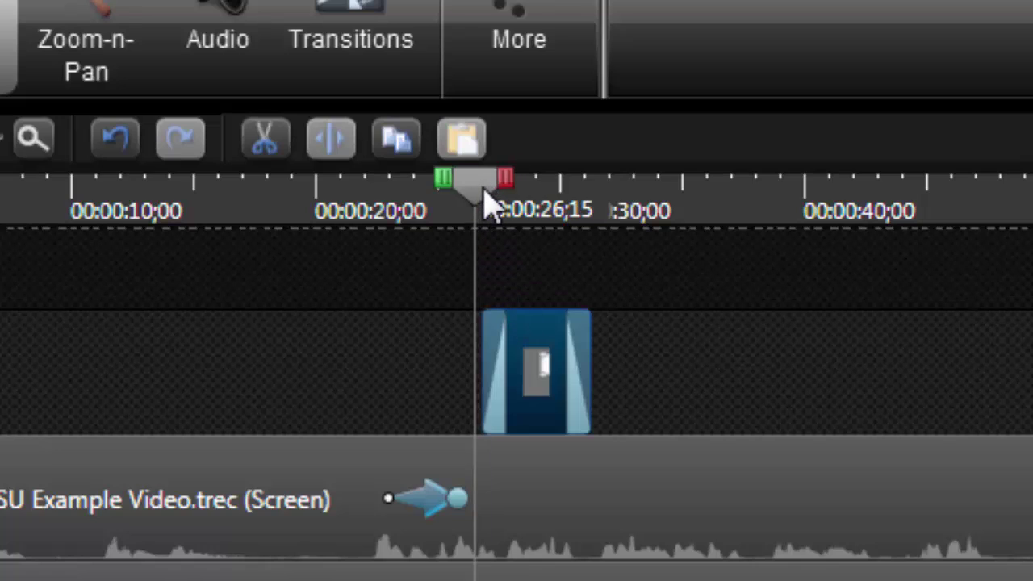
pyautogui.moveTo(540, 365)
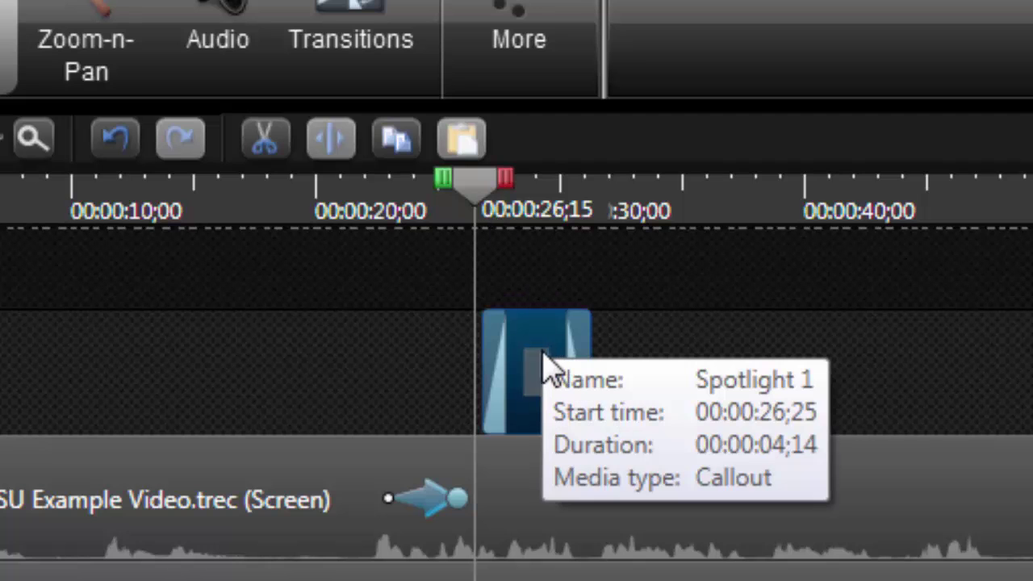
pyautogui.moveTo(543, 367); pyautogui.dragTo(529, 371)
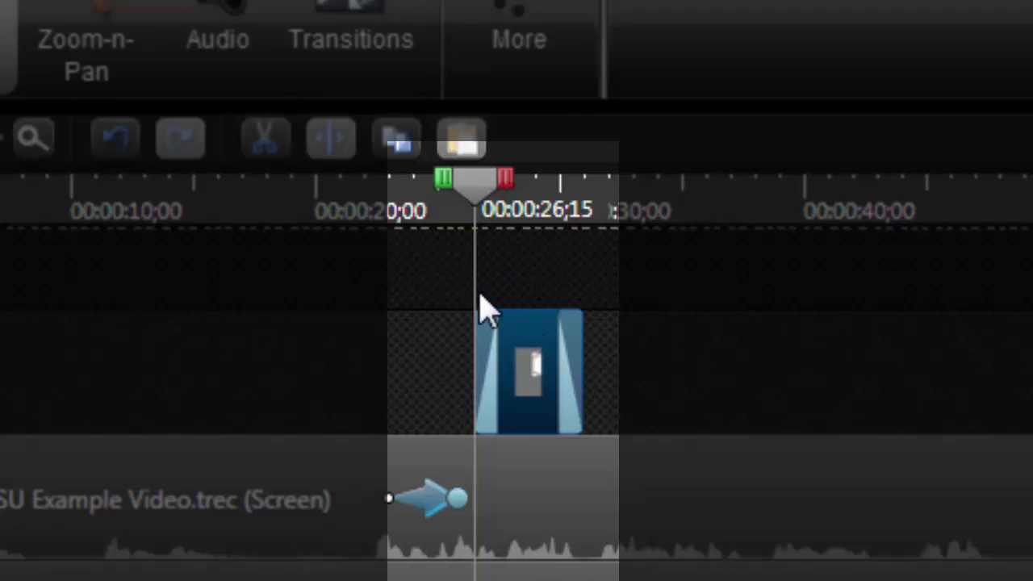
pyautogui.moveTo(526, 341); pyautogui.dragTo(539, 345)
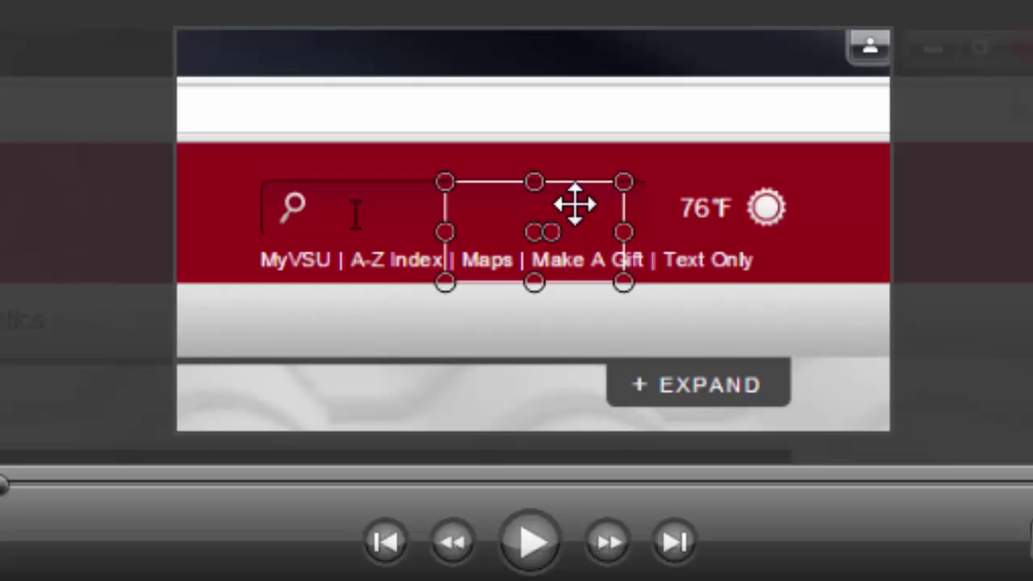
# Move and shrink the spotlight area to frame the MyVSU link below the search box, and preview the effect.
pyautogui.moveTo(574, 205); pyautogui.dragTo(388, 257)
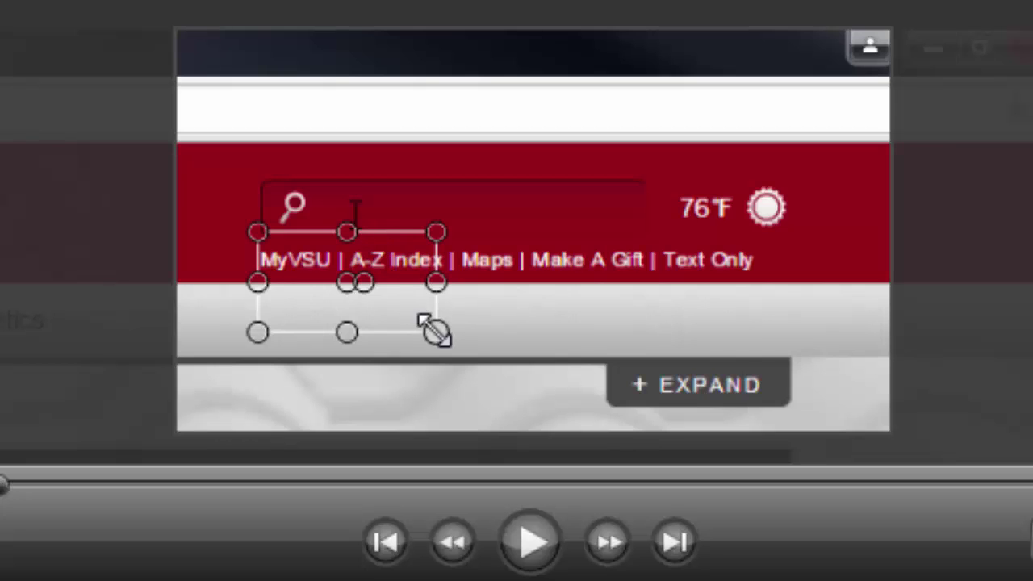
pyautogui.moveTo(436, 331); pyautogui.dragTo(352, 291)
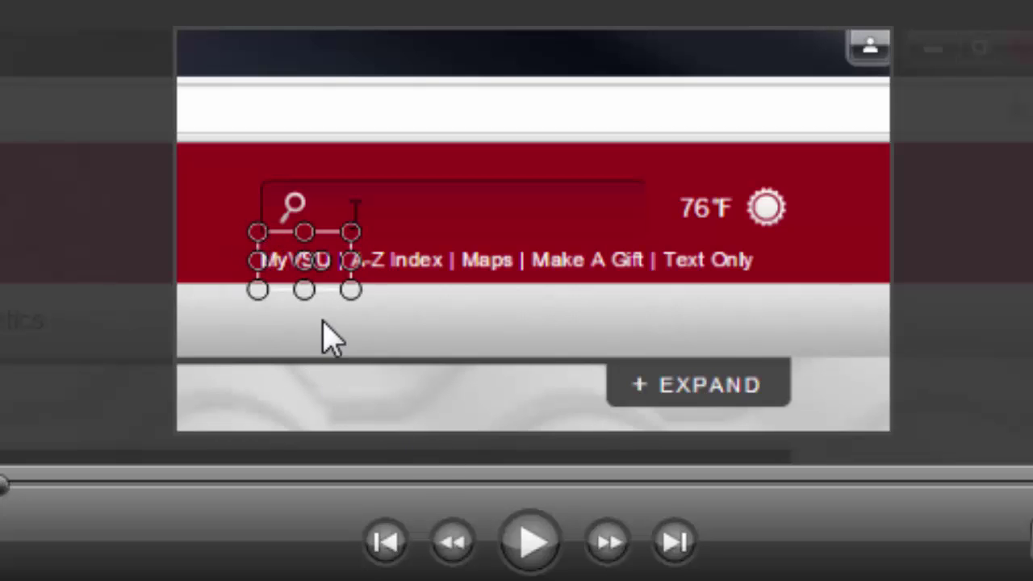
pyautogui.click(520, 553)
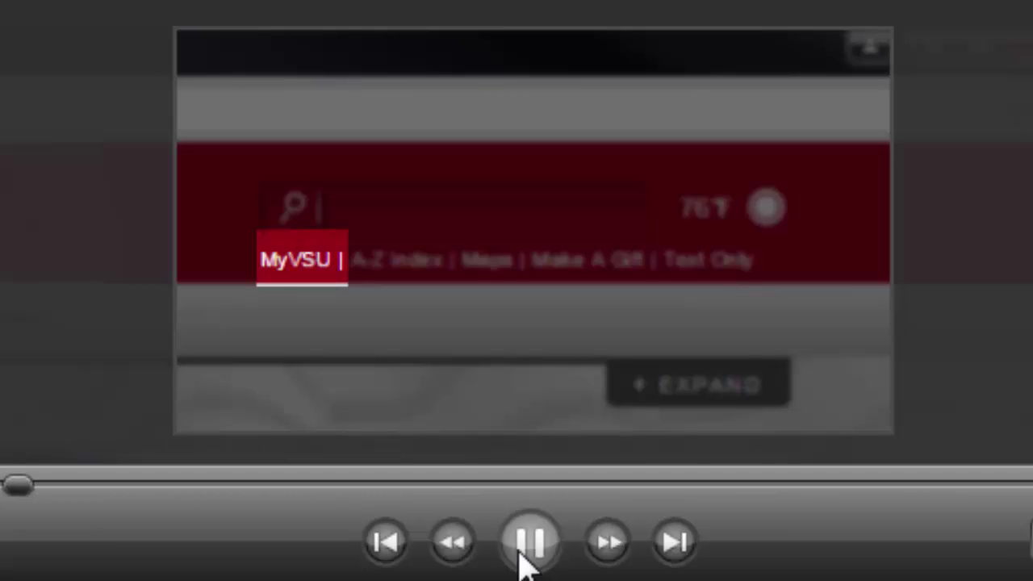
pyautogui.click(520, 557)
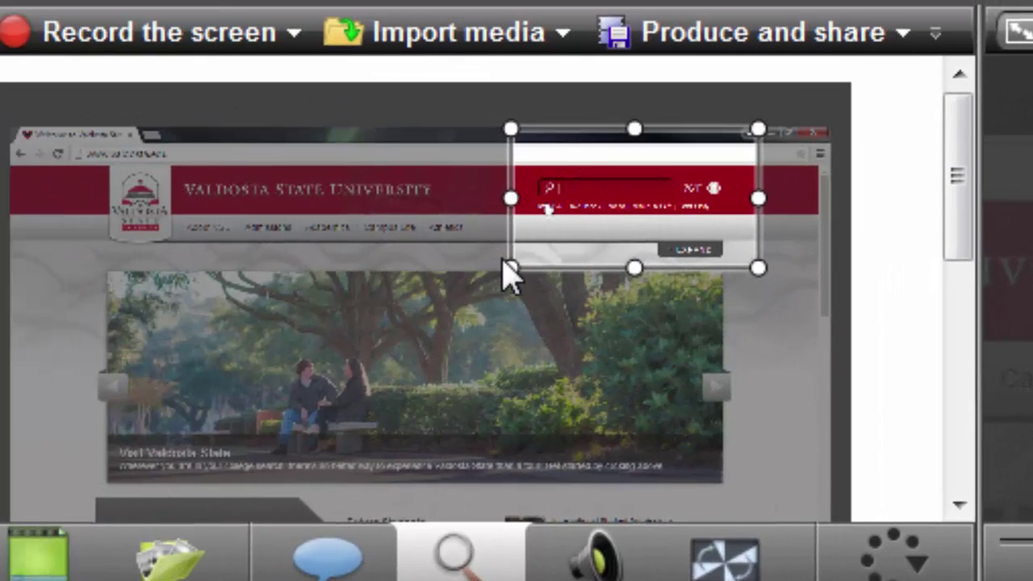
# Enlarge the Zoom-n-Pan frame so it covers most of the Valdosta State University page.
pyautogui.moveTo(509, 268); pyautogui.dragTo(62, 428)
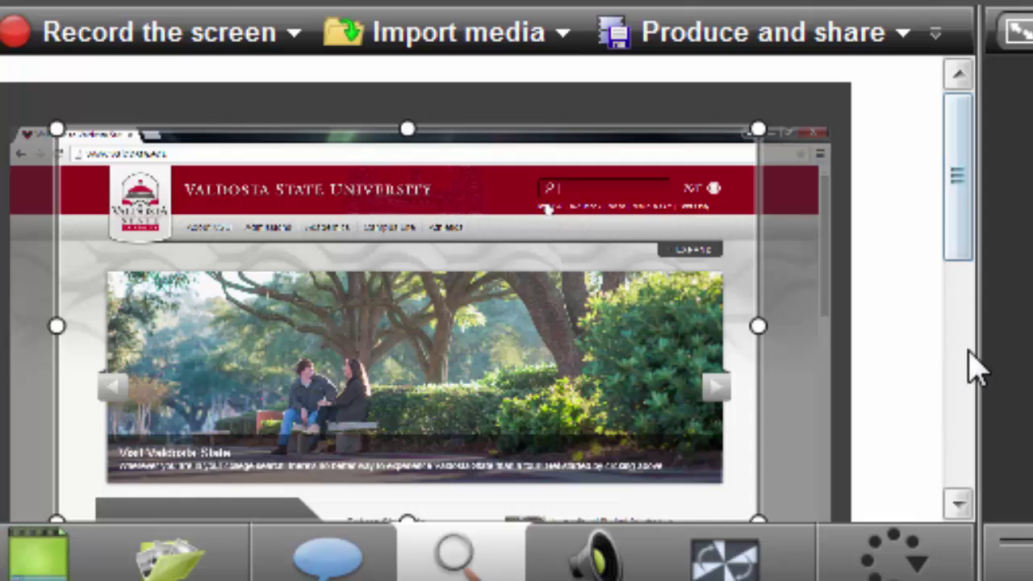
# Deselect the Spotlight callout and add a blue thought-bubble callout near 00:00:41 on the timeline.
pyautogui.click(328, 565)
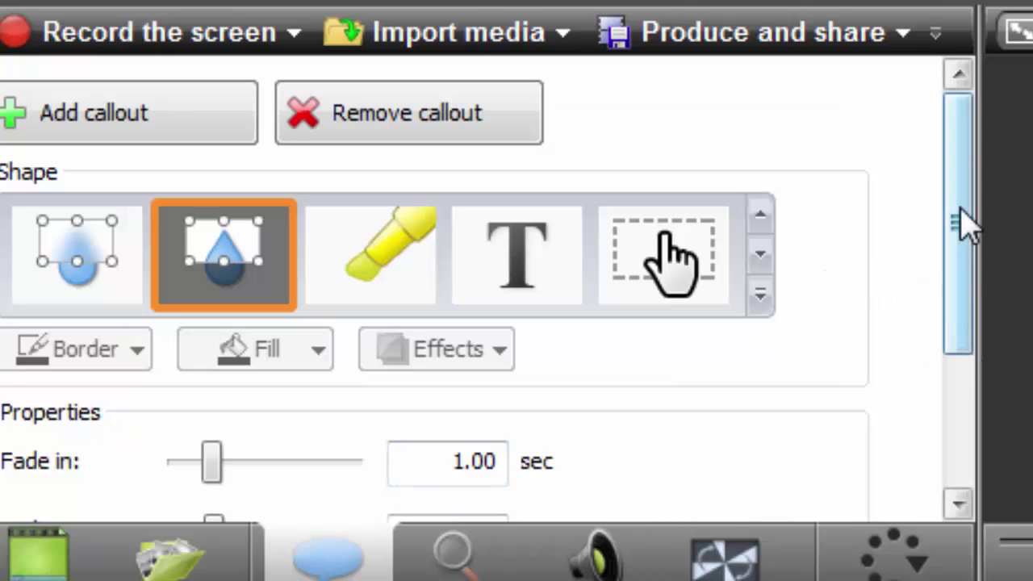
pyautogui.click(761, 216)
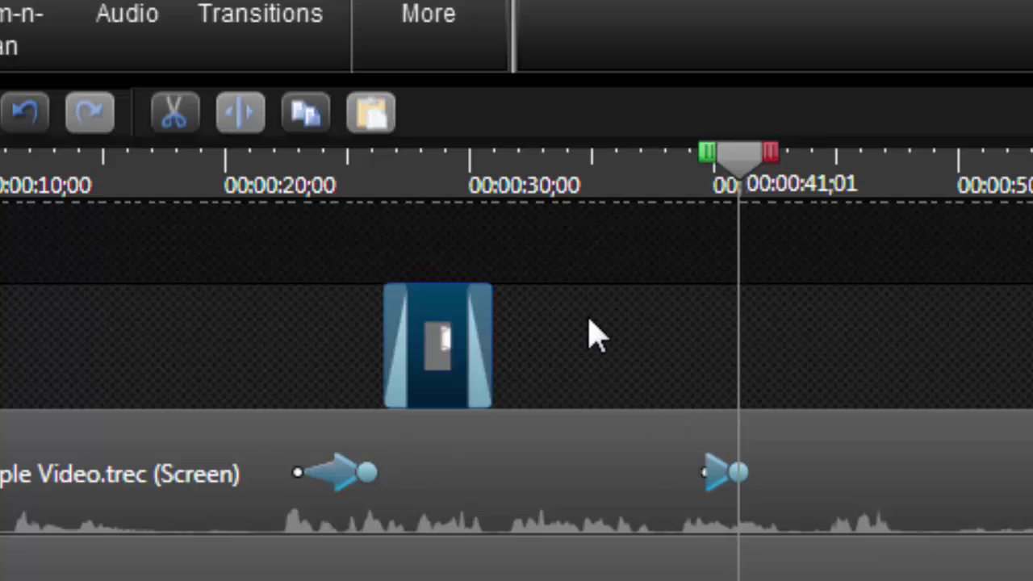
pyautogui.click(592, 335)
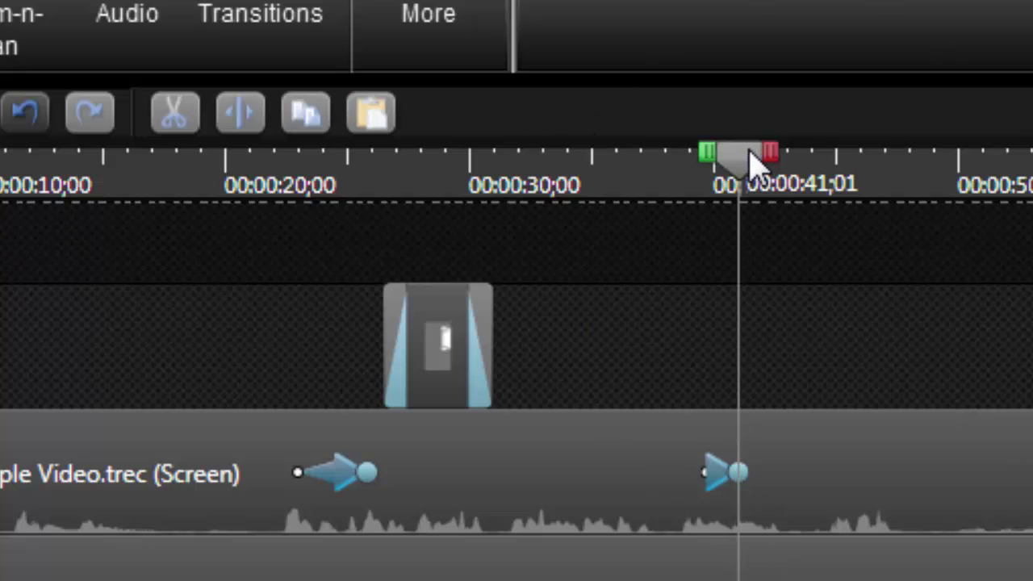
pyautogui.moveTo(748, 150)
pyautogui.mouseDown()
pyautogui.moveTo(716, 155)
pyautogui.moveTo(756, 159)
pyautogui.mouseUp()
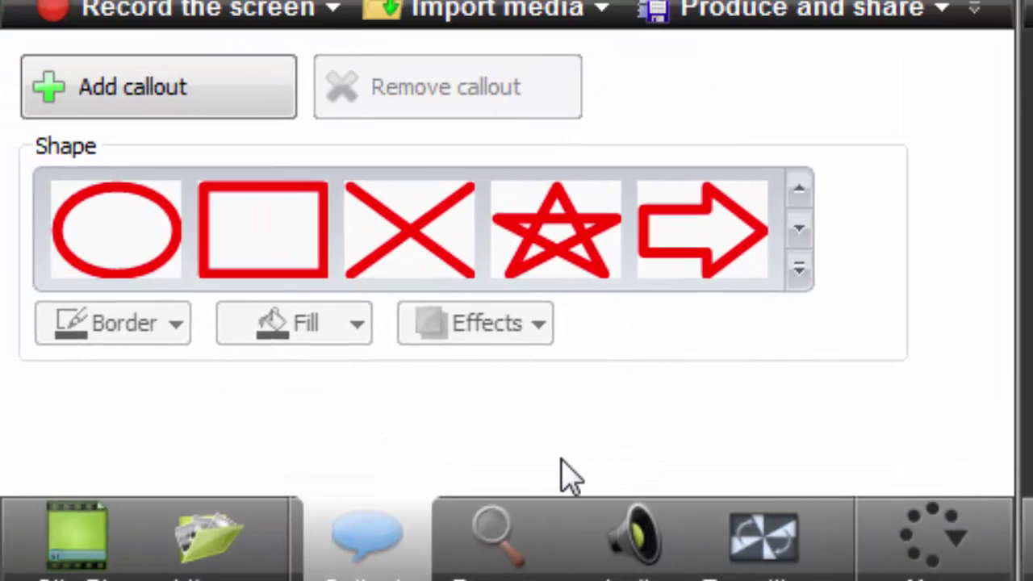
pyautogui.click(795, 194)
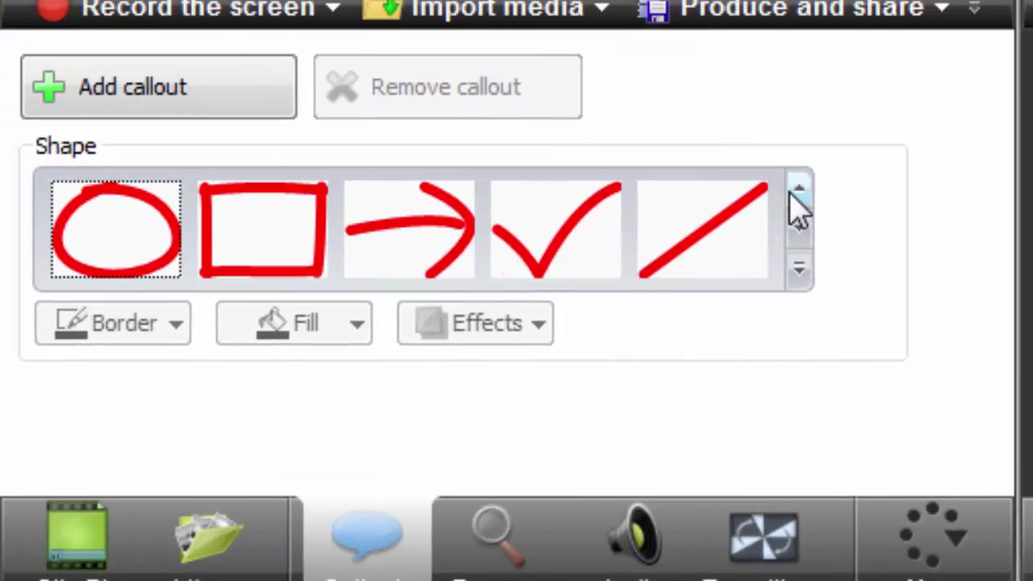
pyautogui.click(795, 195)
pyautogui.click(795, 194)
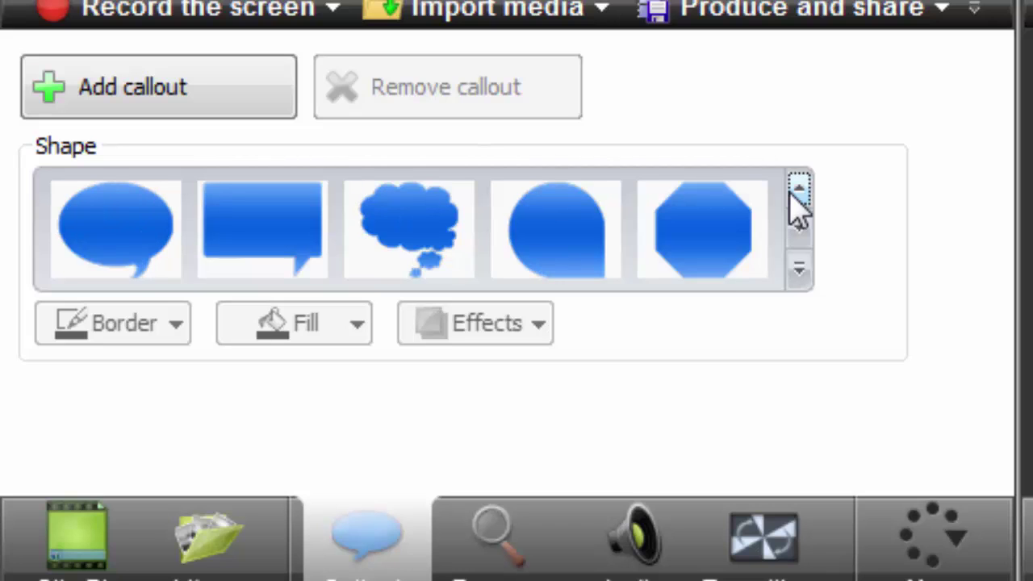
pyautogui.click(431, 236)
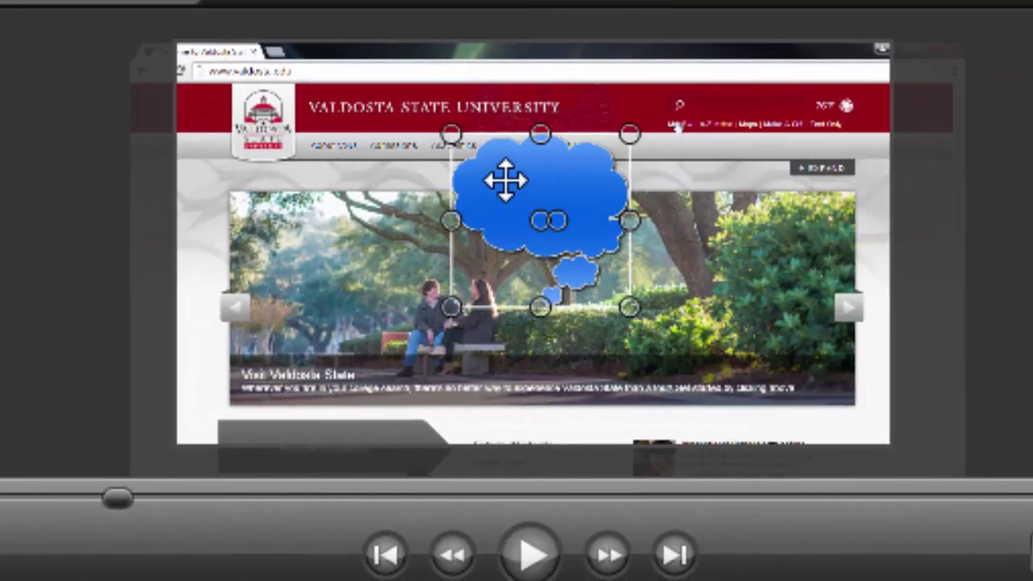
# Widen the thought bubble and position it above the couple on the bench.
pyautogui.moveTo(506, 179); pyautogui.dragTo(463, 157)
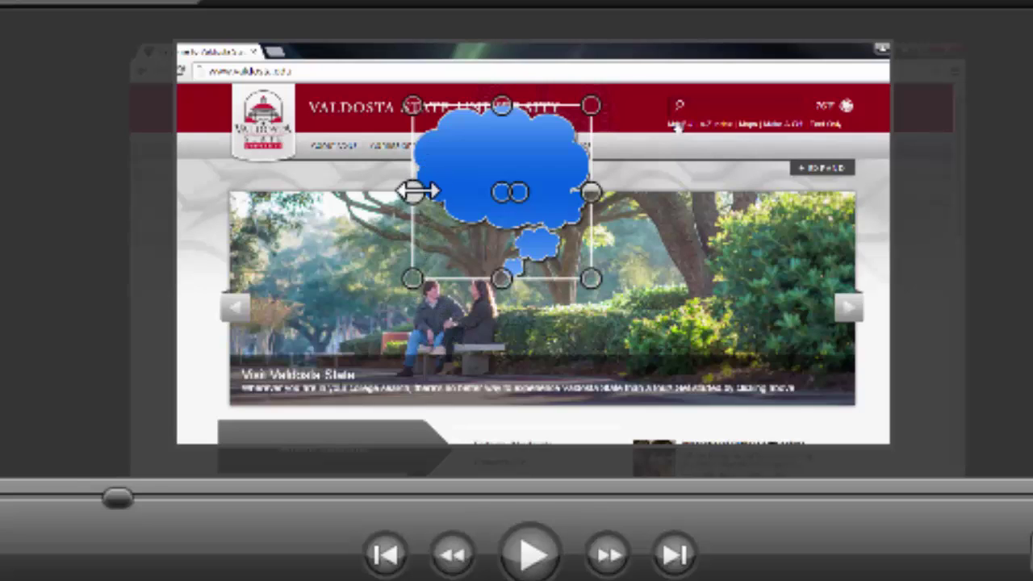
pyautogui.moveTo(413, 192); pyautogui.dragTo(303, 192)
pyautogui.moveTo(454, 198); pyautogui.dragTo(492, 196)
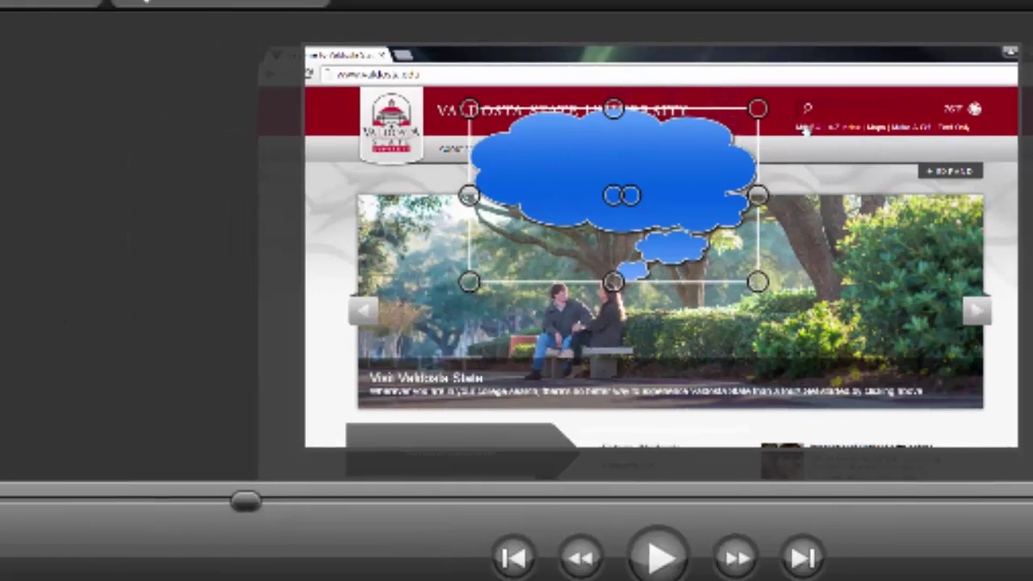
# Enter "This is VSU's homepage" as the thought bubble's callout text.
pyautogui.moveTo(987, 191); pyautogui.dragTo(988, 281)
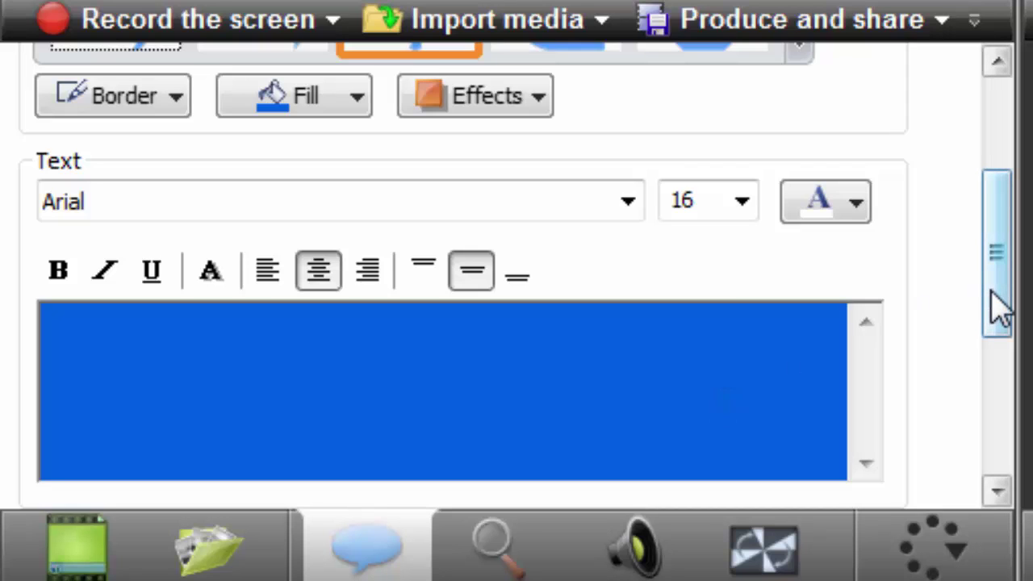
pyautogui.click(594, 397)
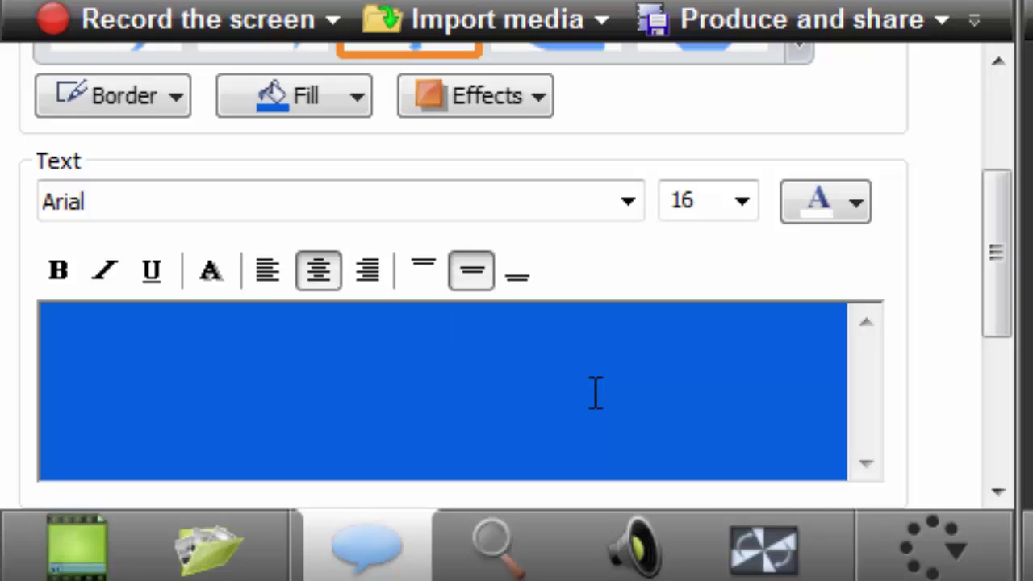
pyautogui.write('This ')
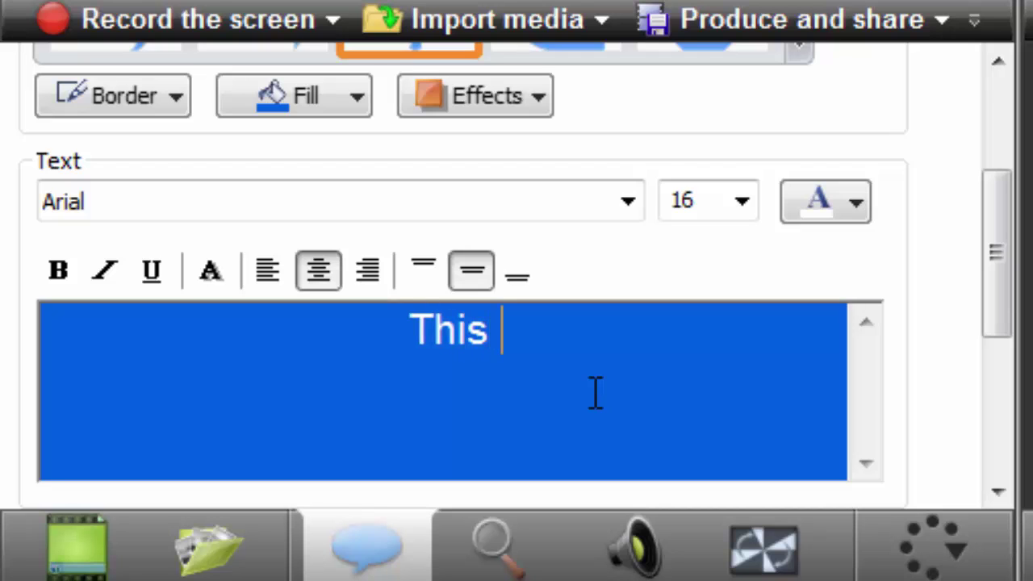
pyautogui.write("is VSU'")
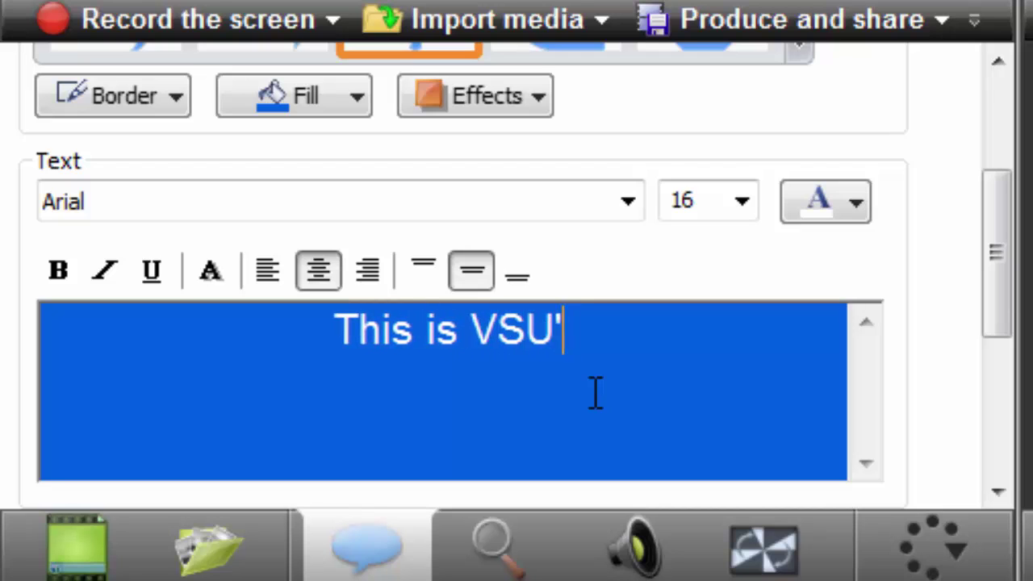
pyautogui.write('s homep')
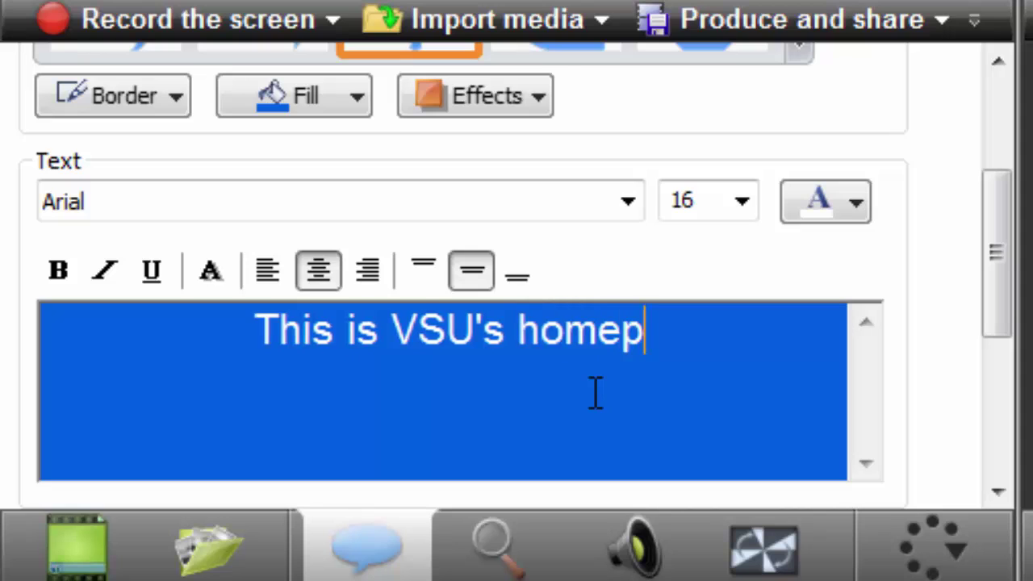
pyautogui.write('age')
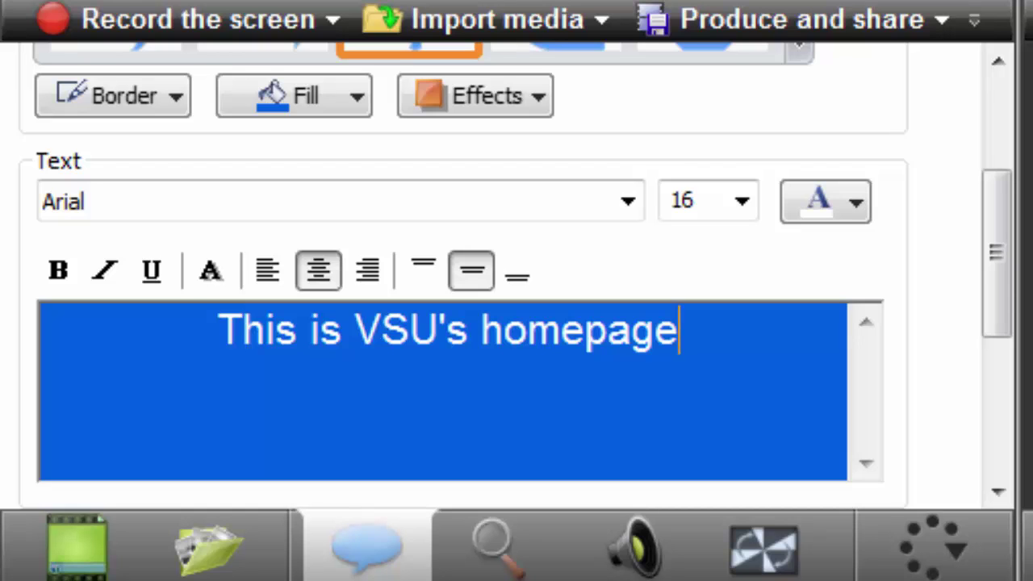
# Set the thought bubble's fill to the standard Red in the top row of the color palette.
pyautogui.click(345, 118)
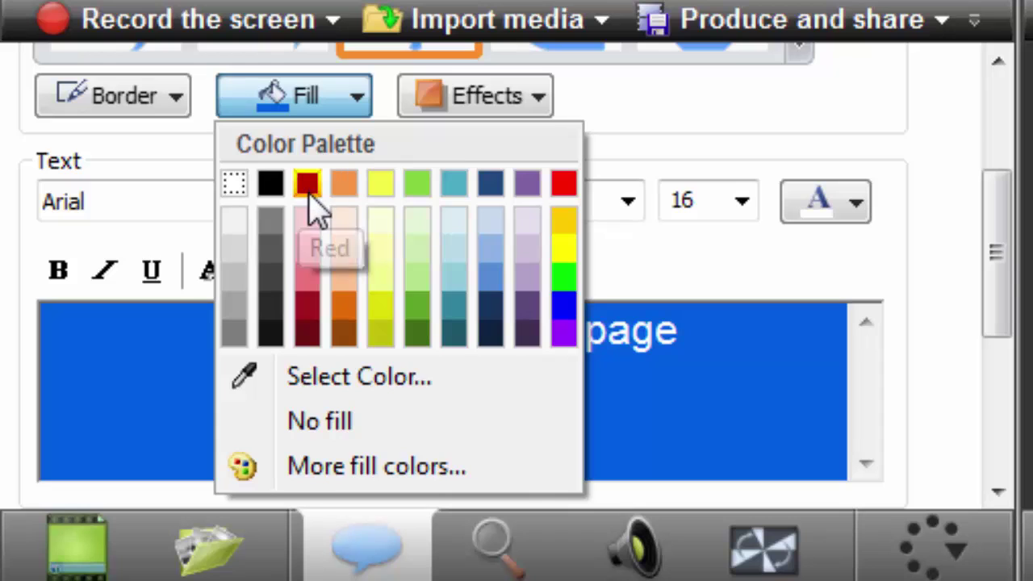
pyautogui.click(324, 113)
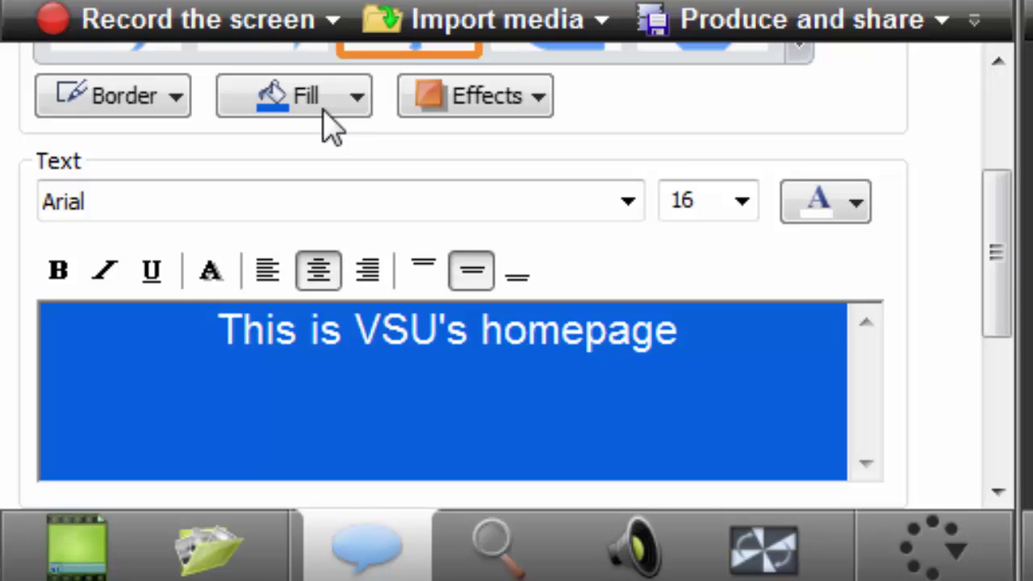
pyautogui.click(323, 113)
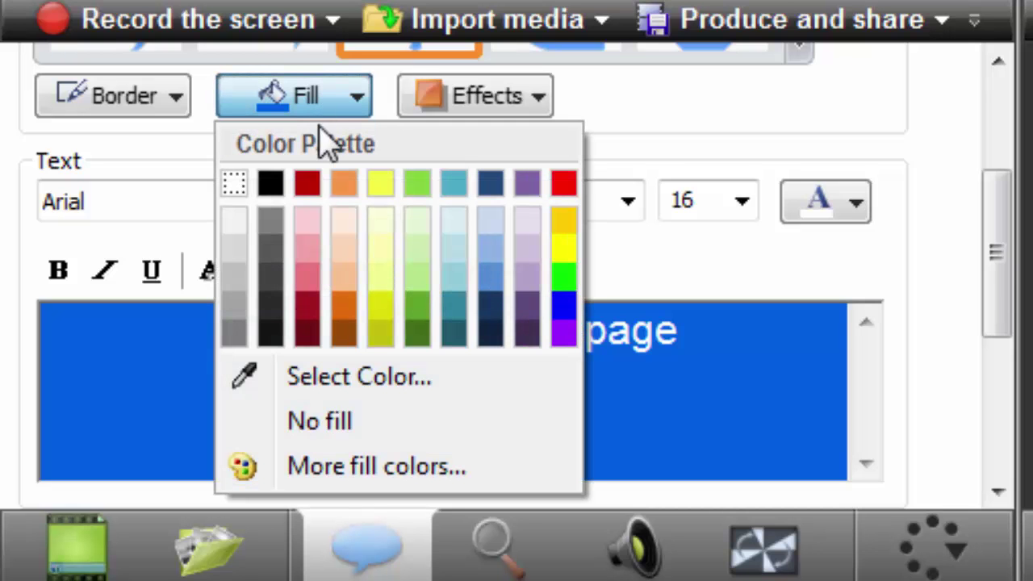
pyautogui.click(307, 183)
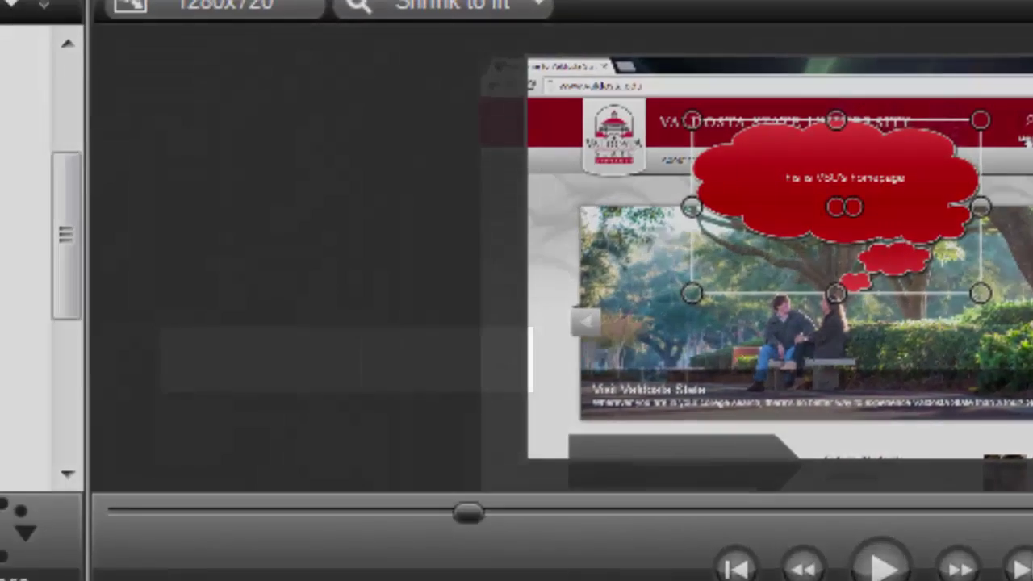
# Sample the dark red from the Valdosta State University page header as the thought bubble's fill color.
pyautogui.click(262, 83)
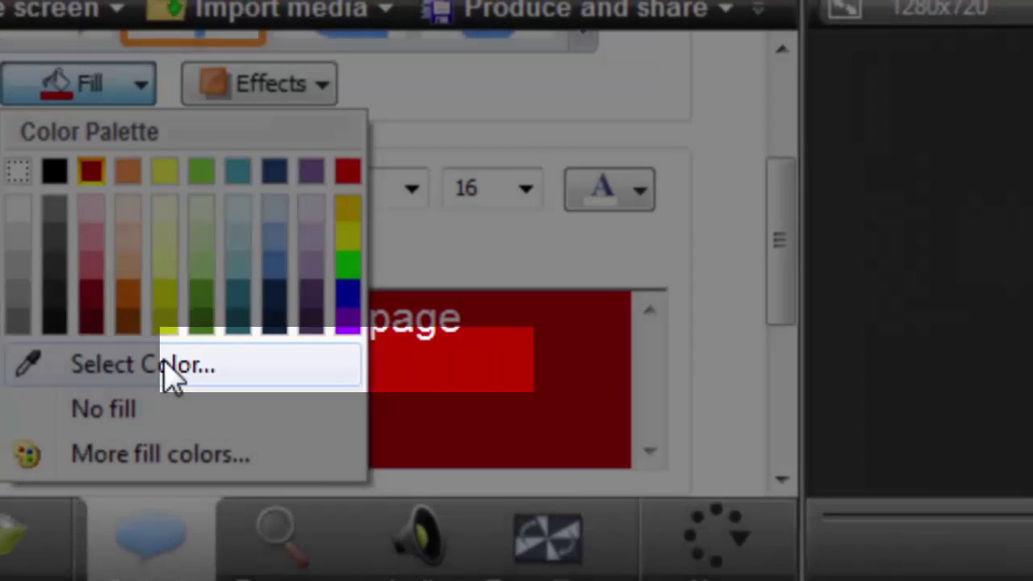
pyautogui.click(327, 373)
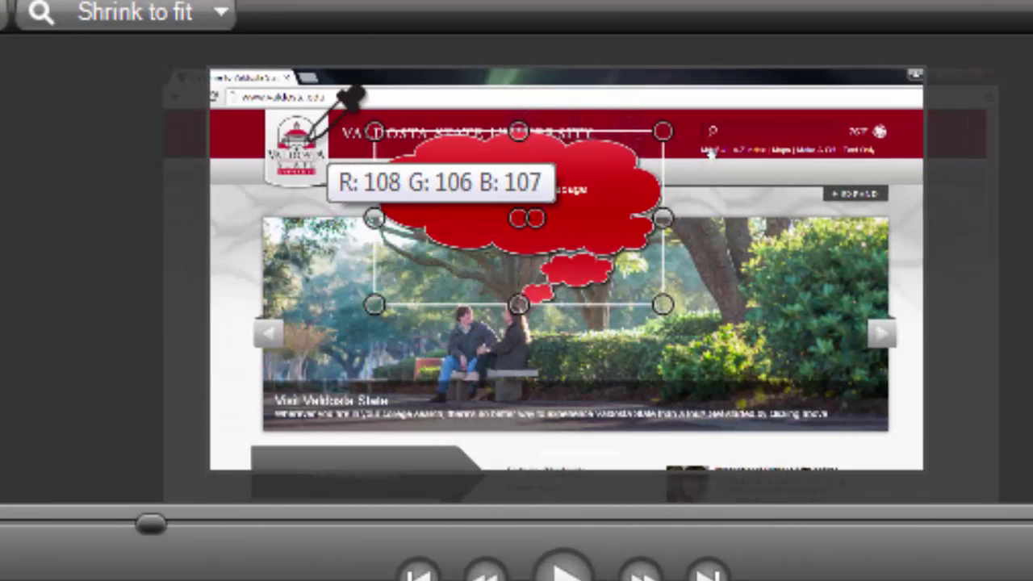
pyautogui.click(310, 138)
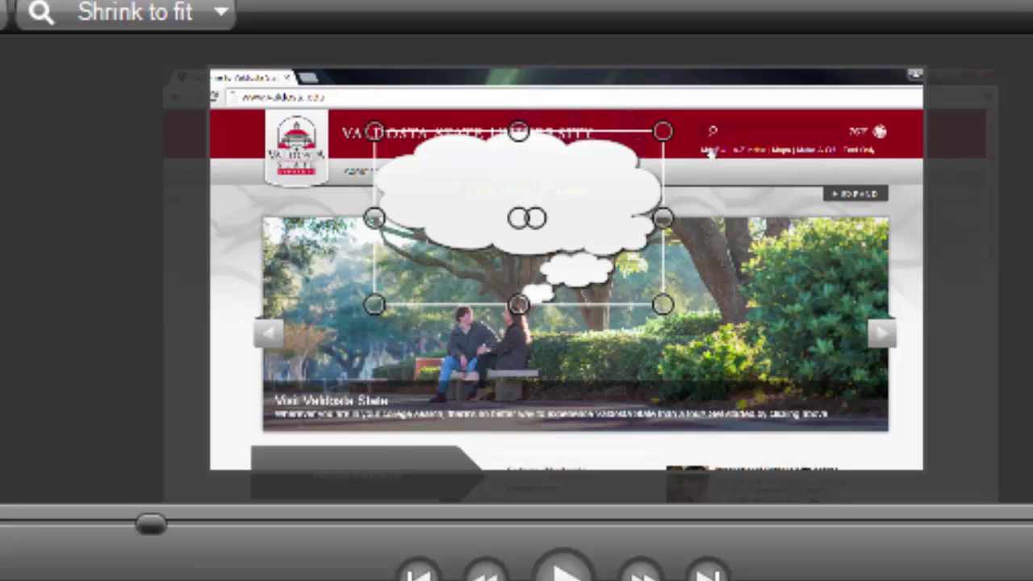
pyautogui.click(262, 113)
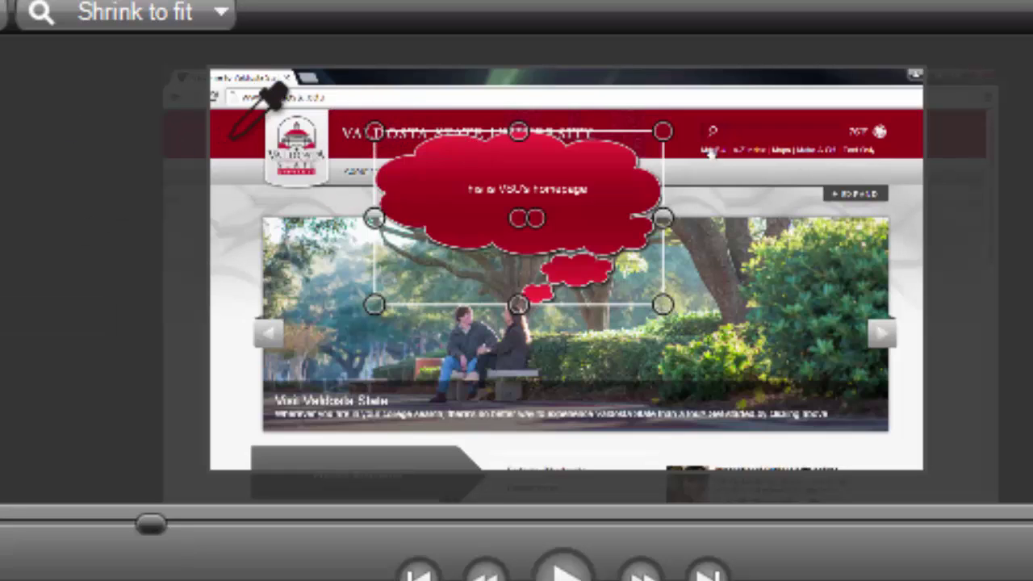